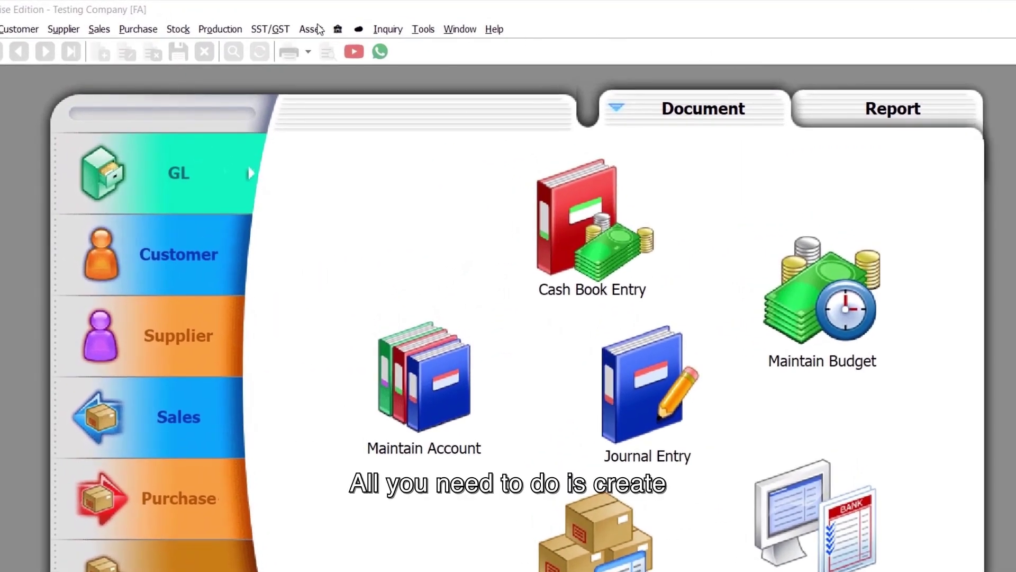
- Open the MOTOR VEHICLE asset group to check its straight-line method and linked GL accounts
click(317, 28)
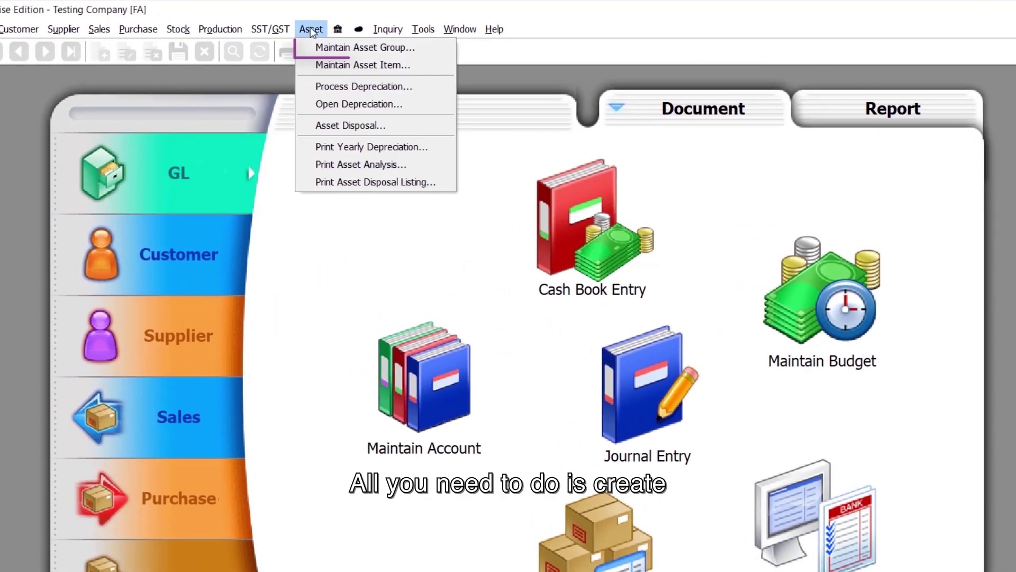
click(342, 52)
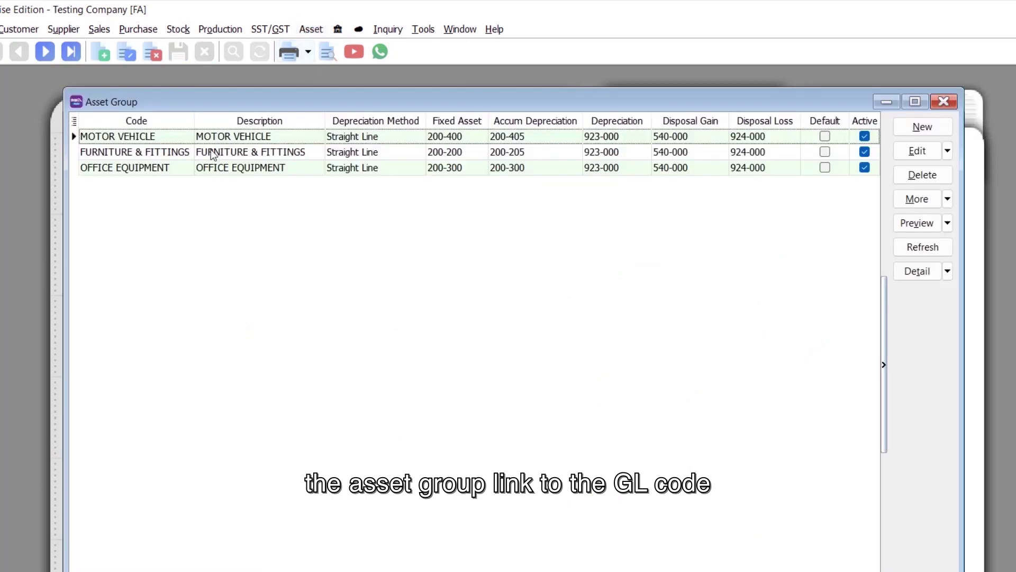
double_click(202, 137)
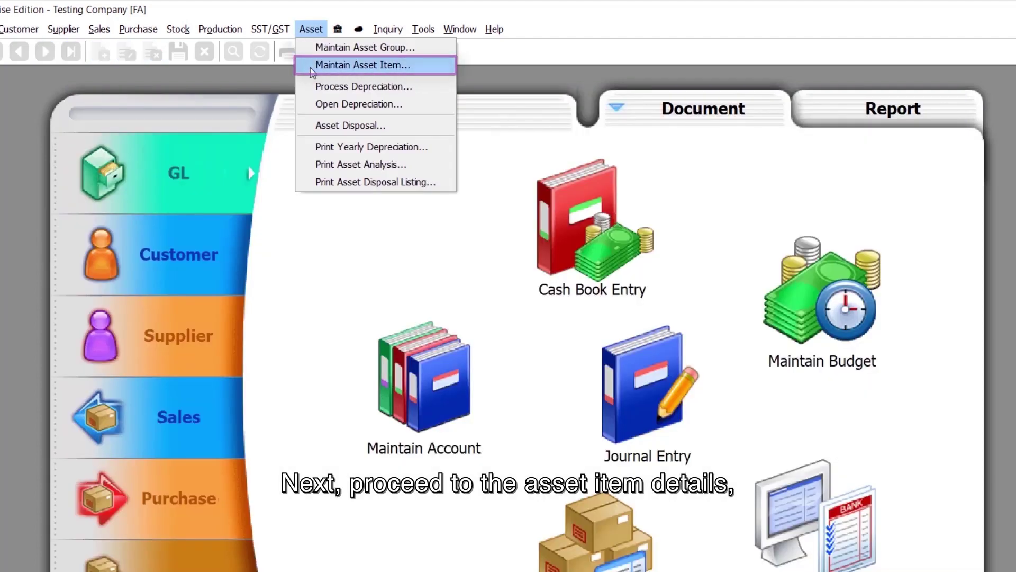
- Create asset item MV-BB3359 LORRY ISUZU BB3359 under MOTOR VEHICLE with its acquire date and cost
click(350, 65)
click(971, 121)
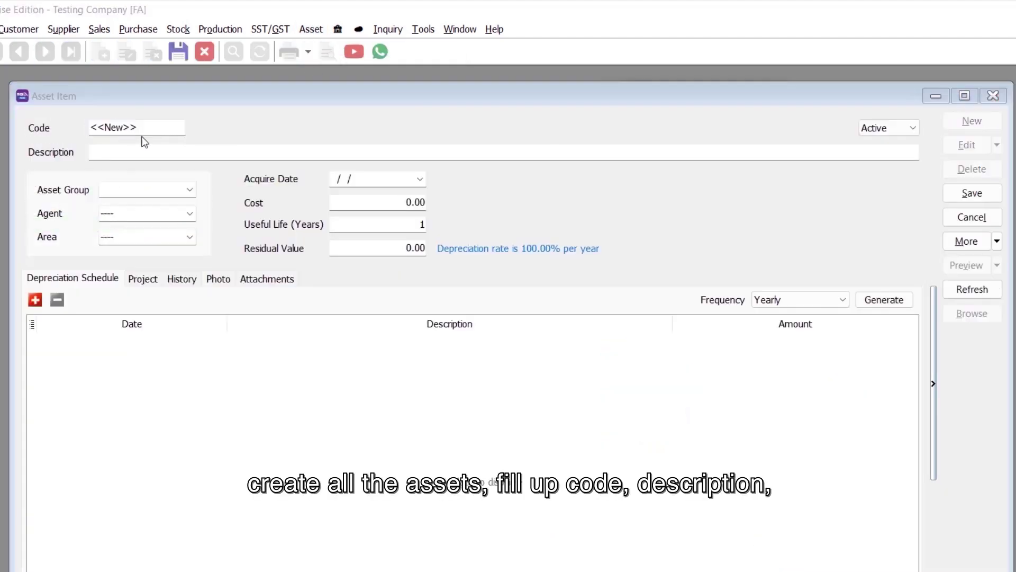
text(MV-BB3359)
click(154, 153)
text(LORRY ISUZU BB3359)
click(189, 190)
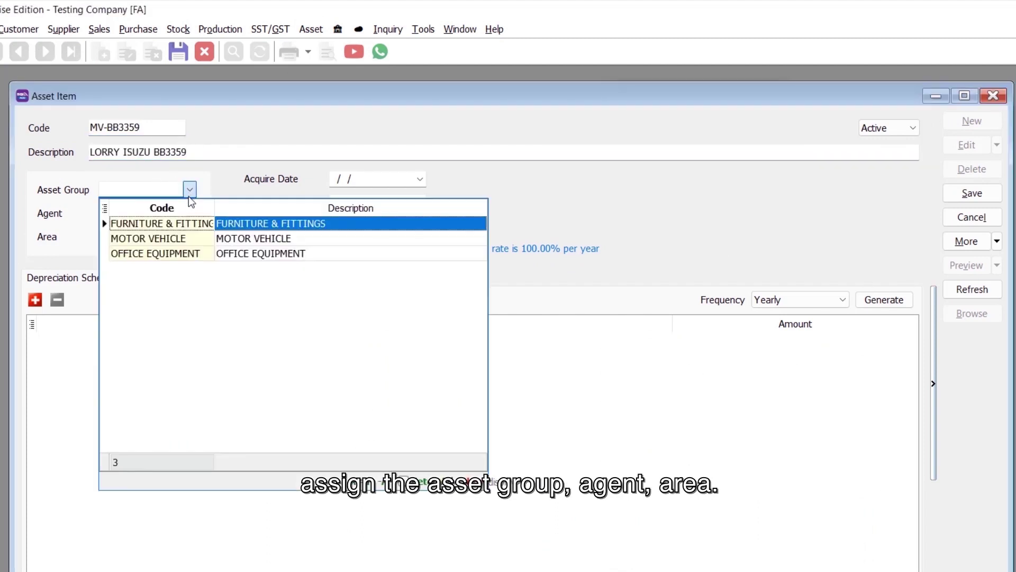
click(184, 237)
click(373, 179)
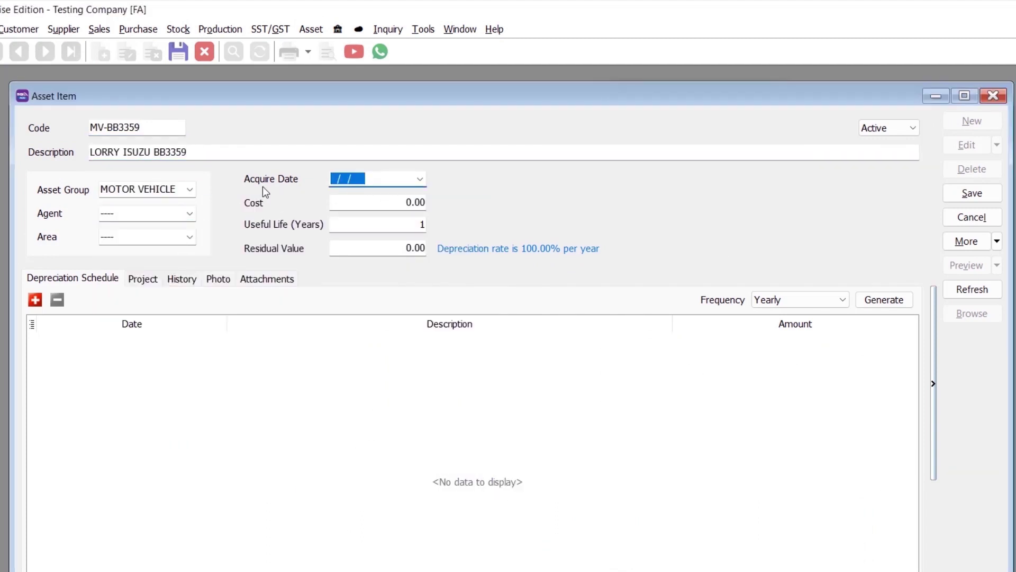
text(01012021)
click(349, 203)
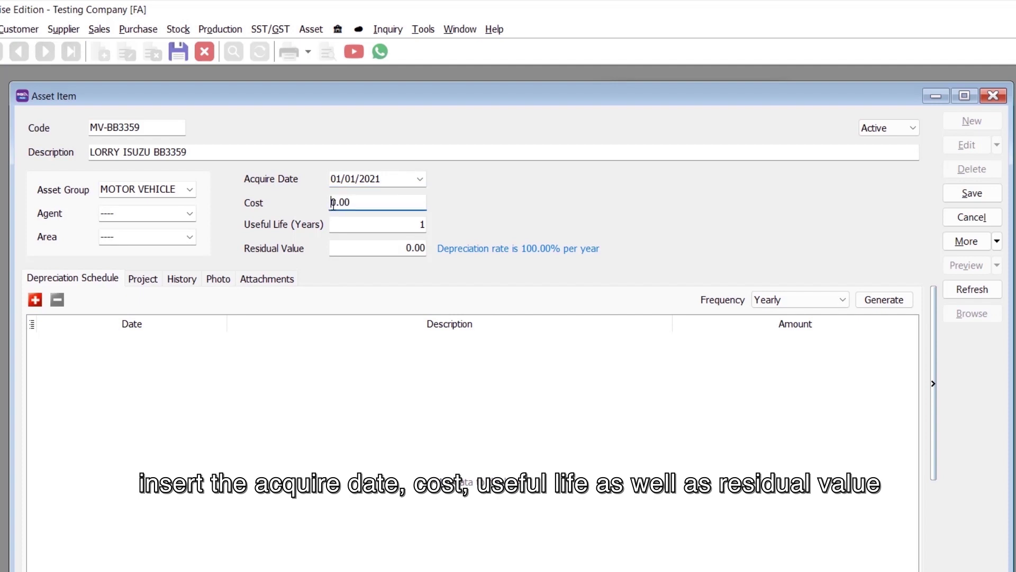
text(150000)
- Generate a five-year monthly depreciation schedule starting 31/01/2021, then save the item
key(Tab)
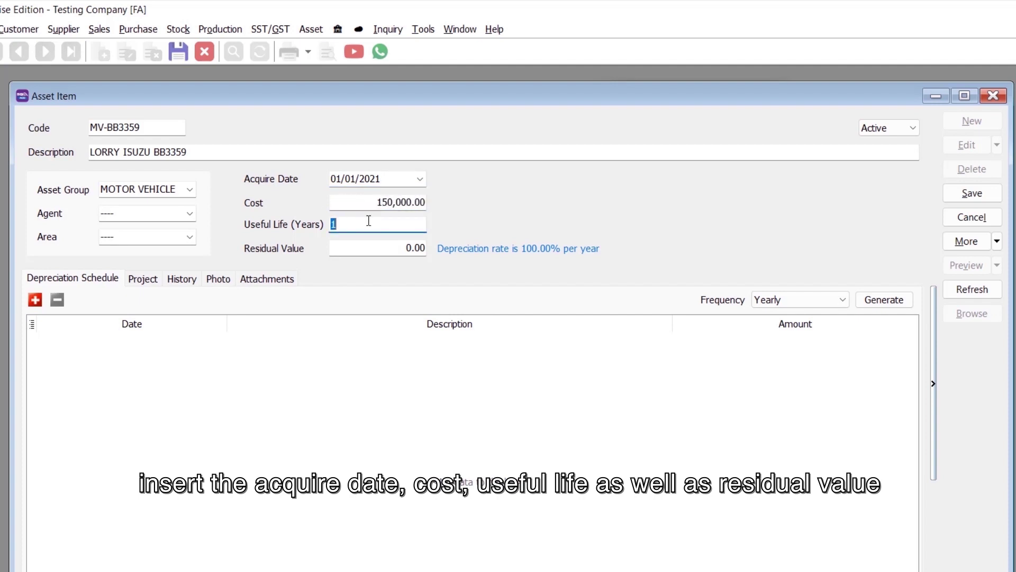
text(5)
click(797, 299)
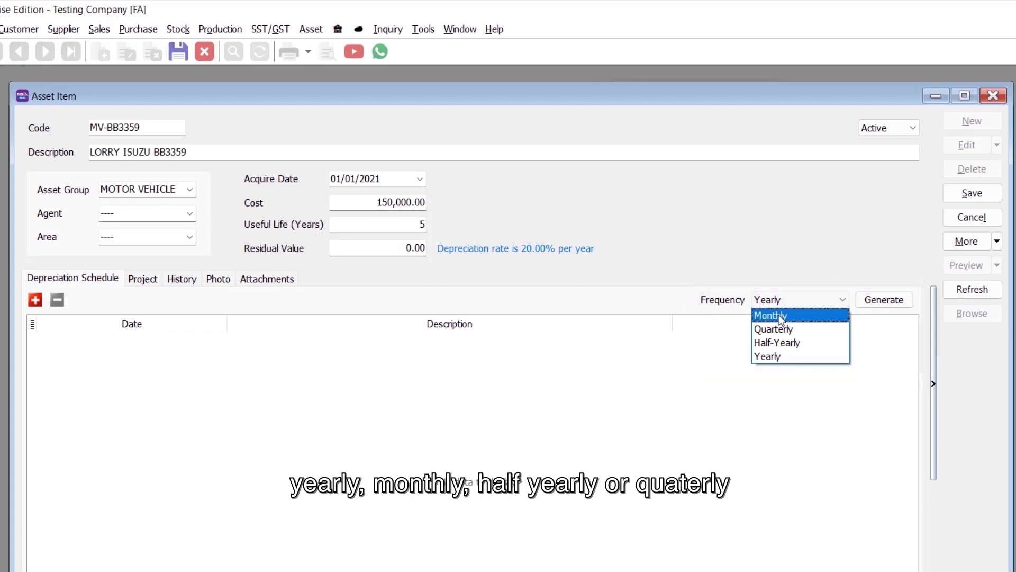
click(779, 314)
click(883, 299)
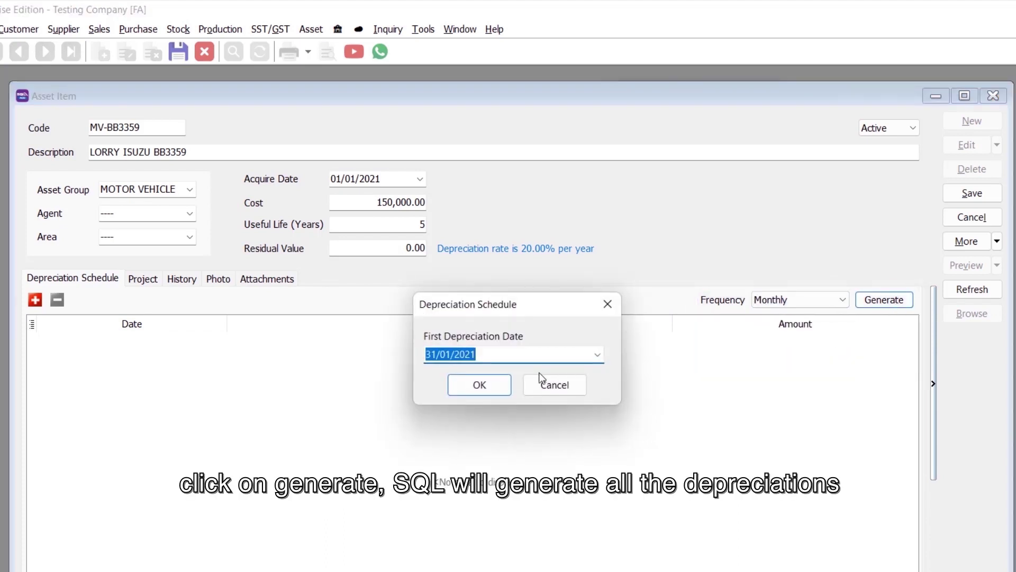
click(479, 383)
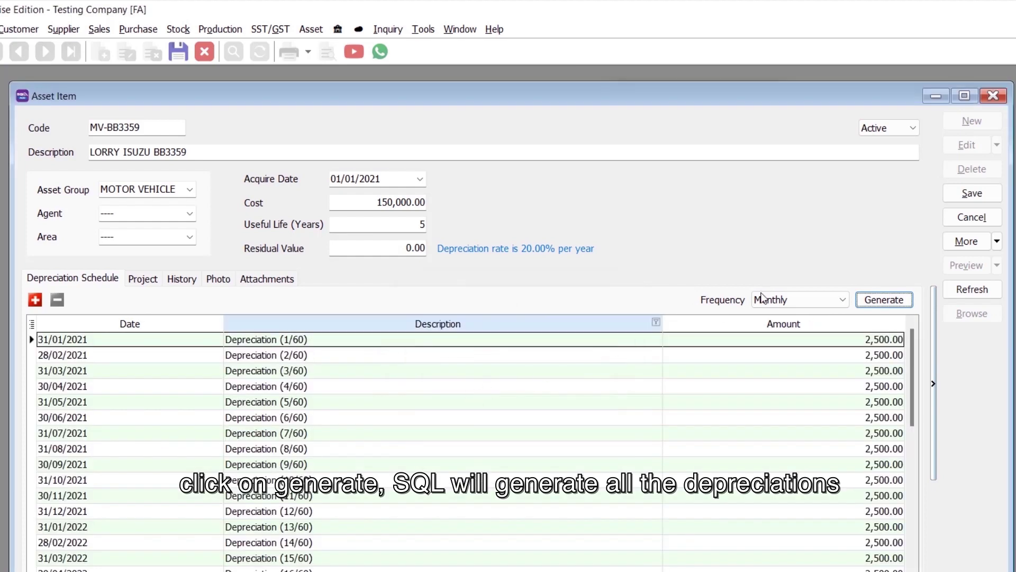
click(970, 195)
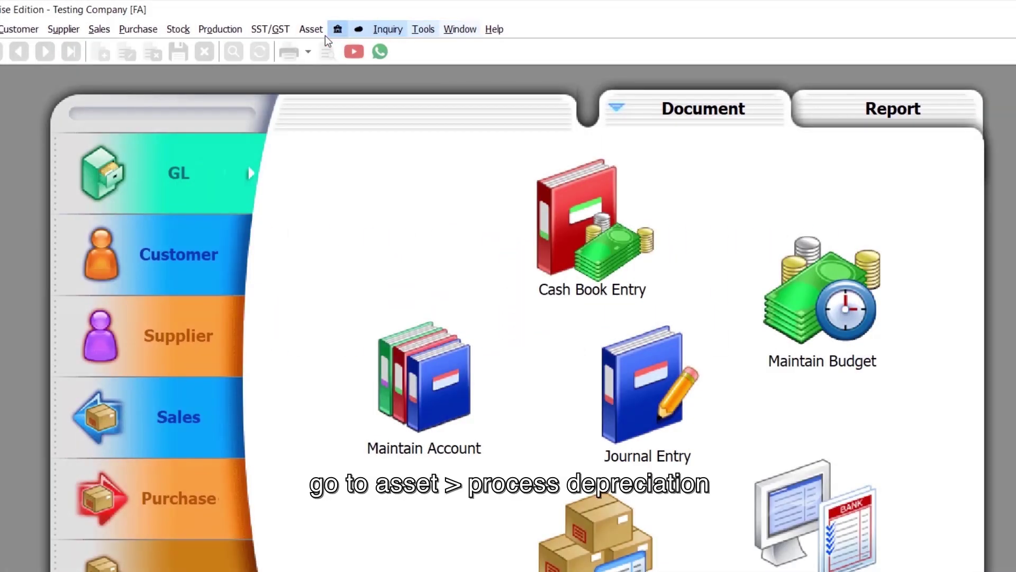
- Process and save depreciation for 01/01–31/12/2021, dated 31/12/2021, grouped by asset group
click(310, 30)
click(334, 86)
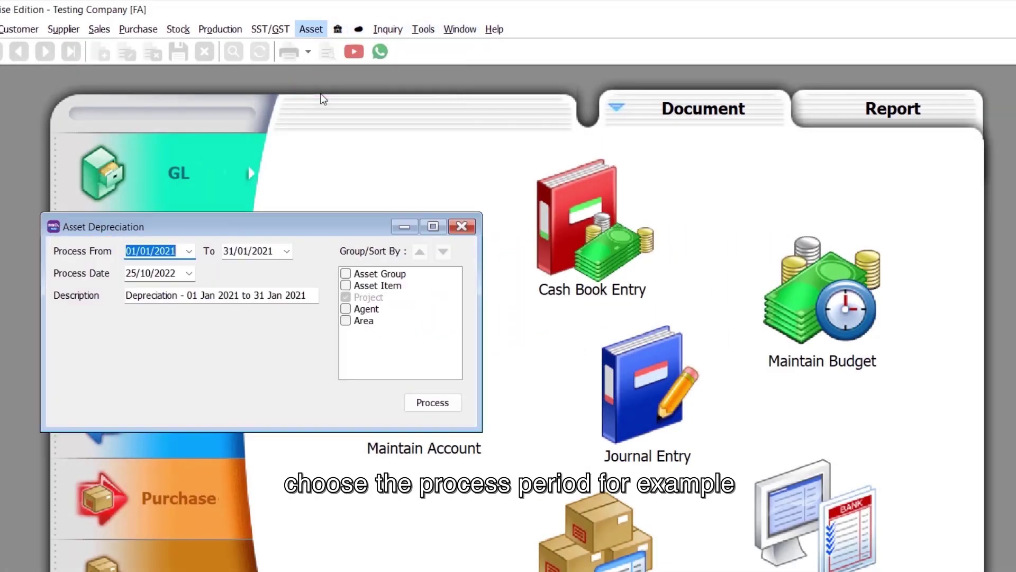
click(228, 251)
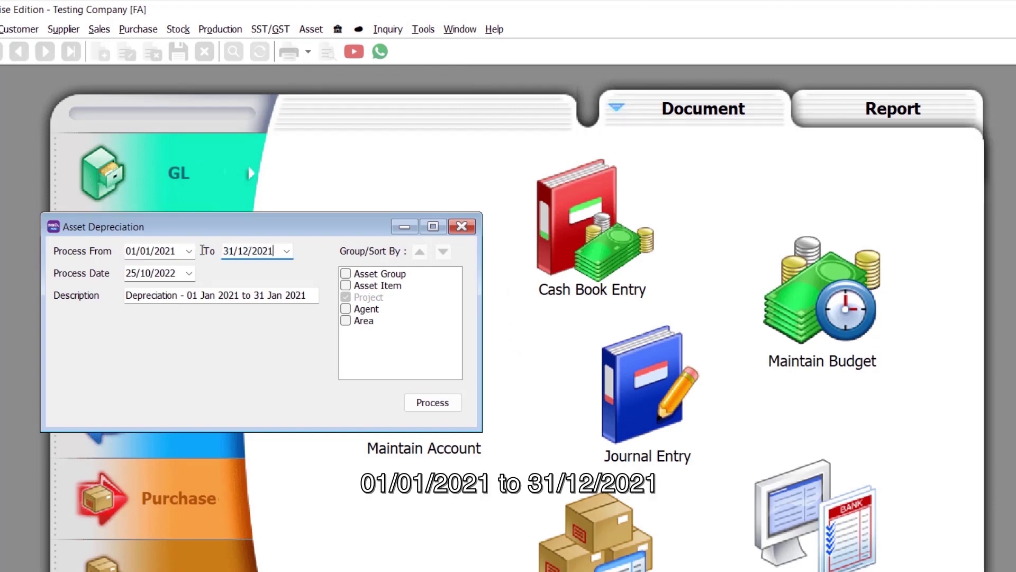
click(133, 273)
text(31/)
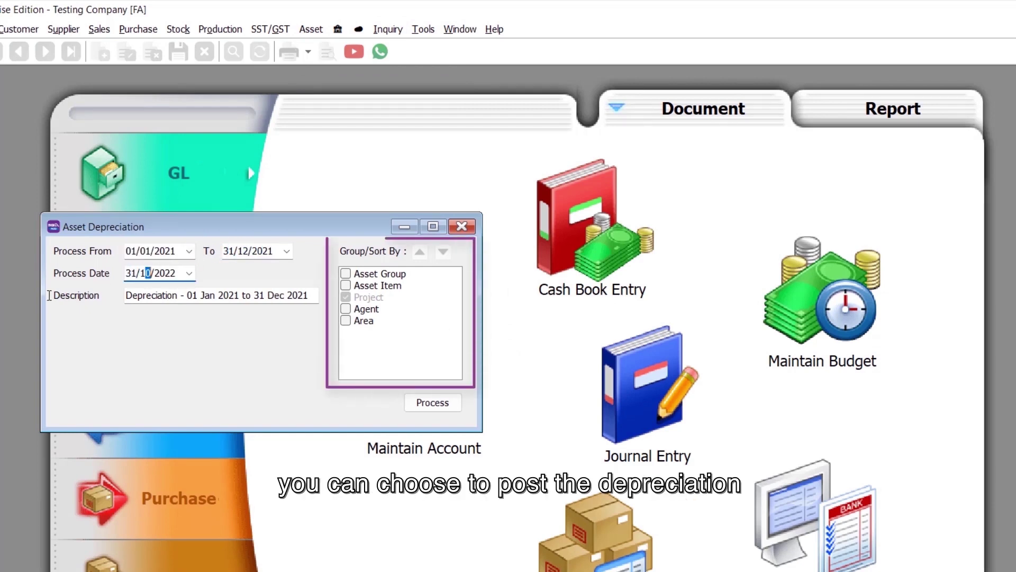
text(12/2021)
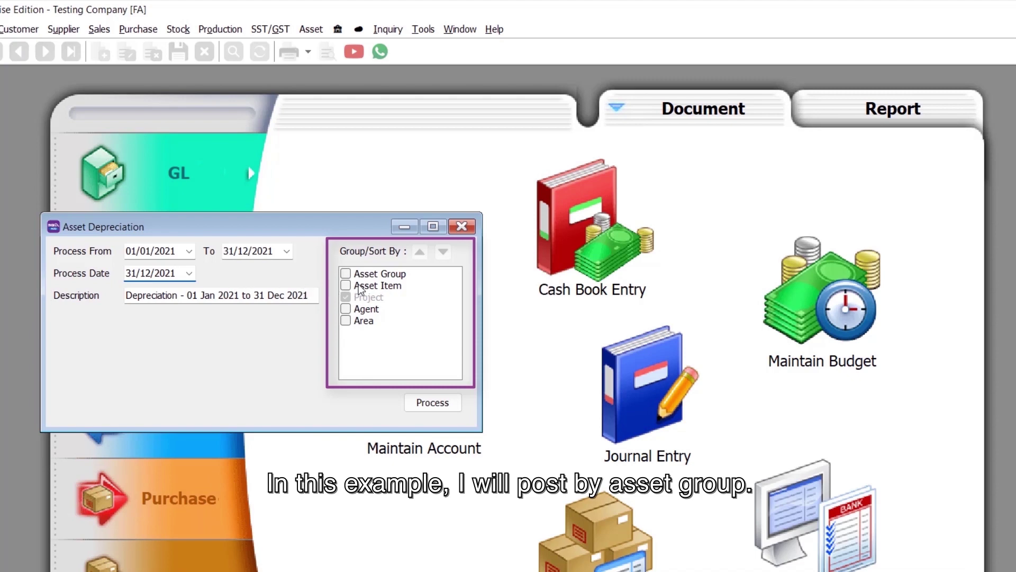
click(345, 273)
click(432, 403)
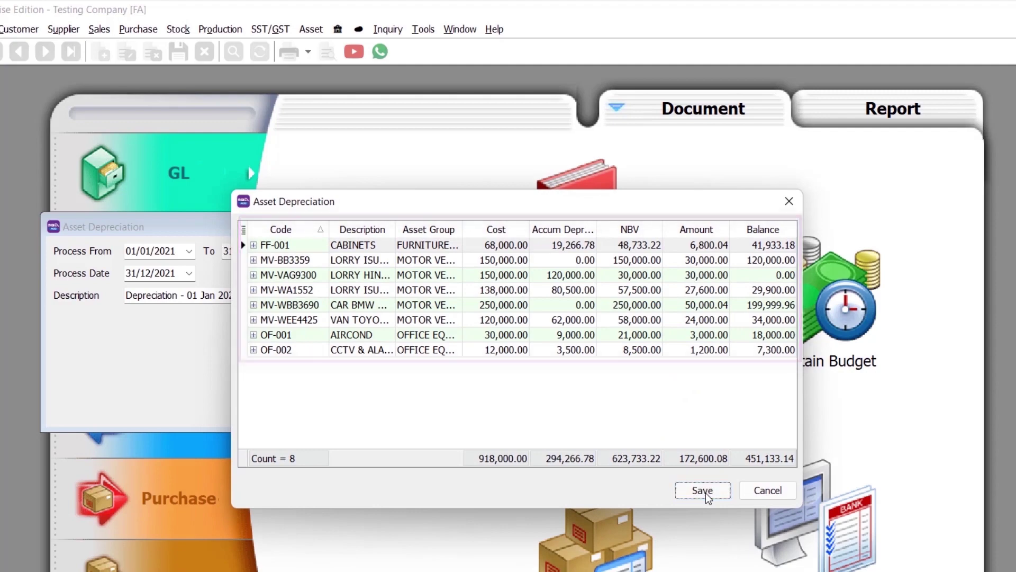
click(706, 493)
click(506, 360)
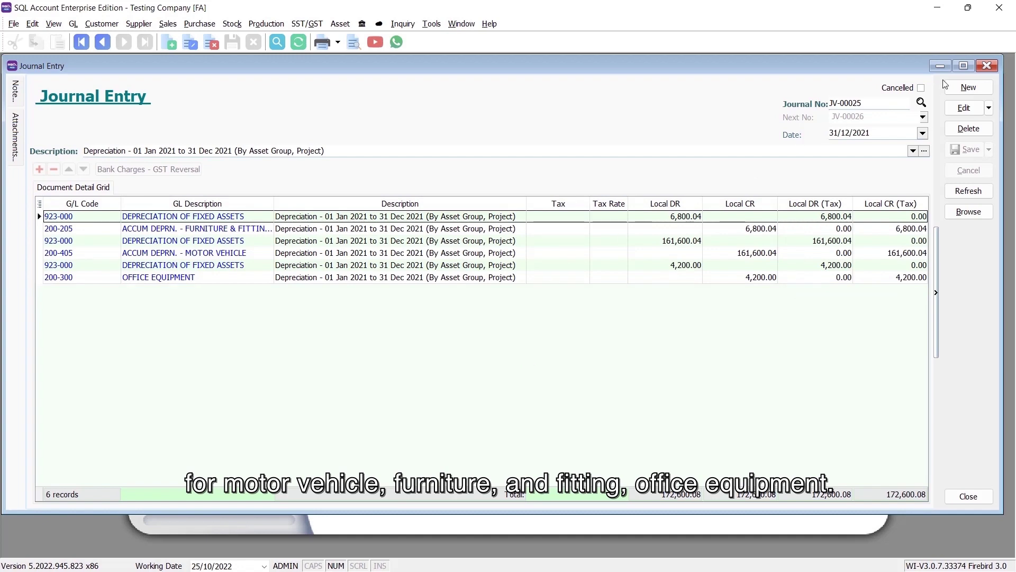
- Close journal JV-00025 after reviewing its three asset-group depreciation entries
click(987, 66)
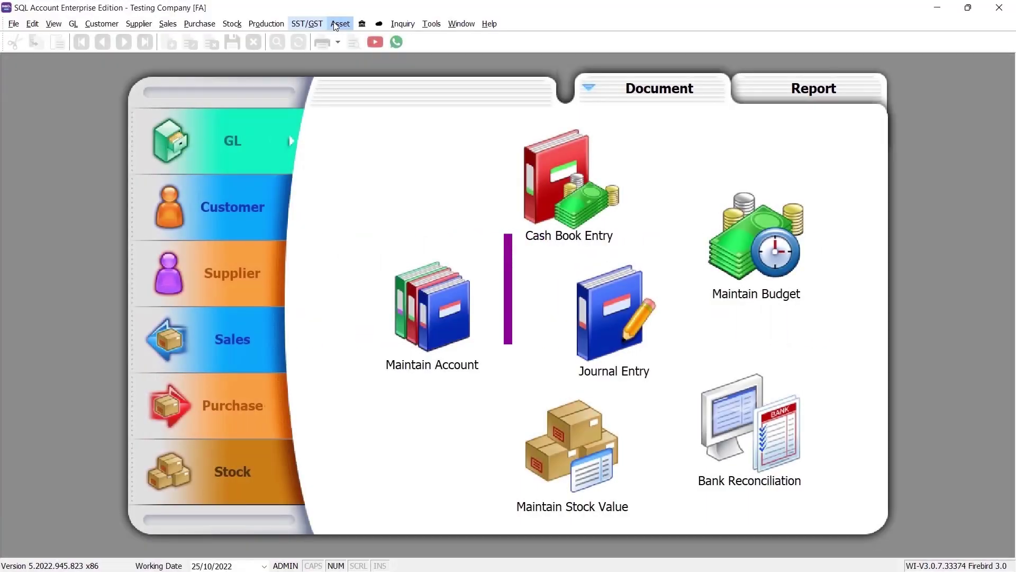
- Run the Yearly (5 Columns) asset analysis, then stop grouping it by asset group
click(336, 26)
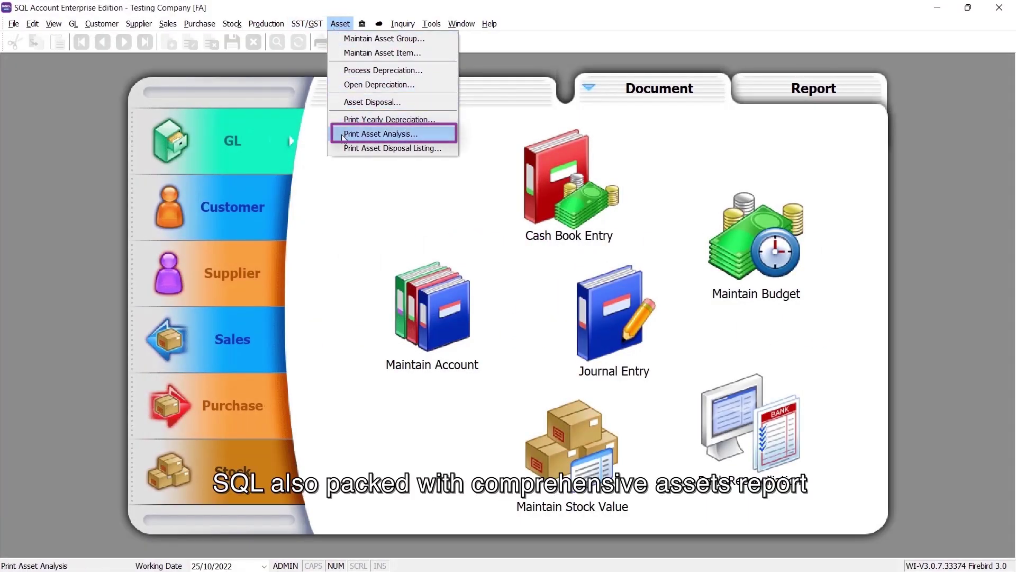
click(380, 134)
click(247, 103)
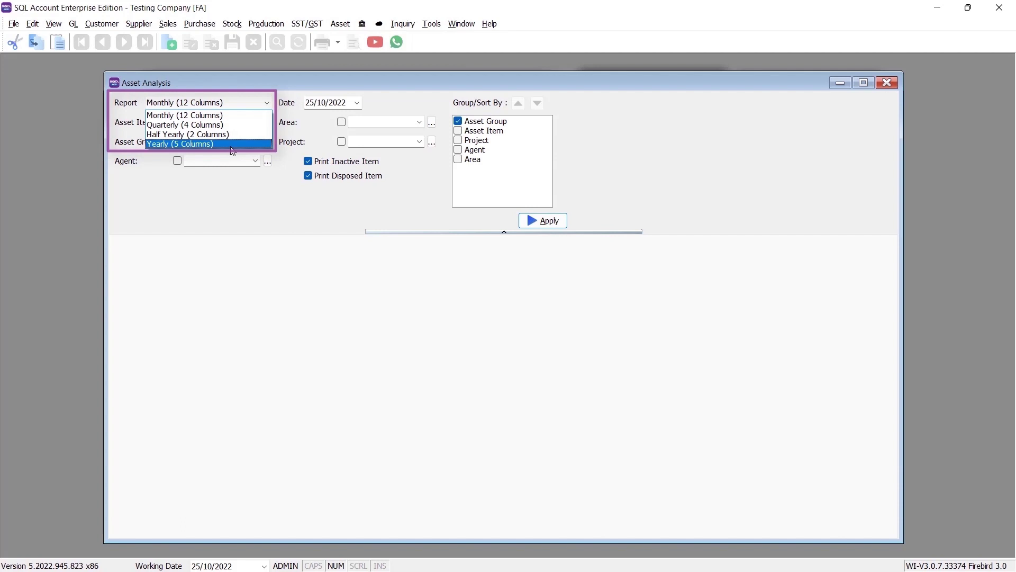
click(207, 144)
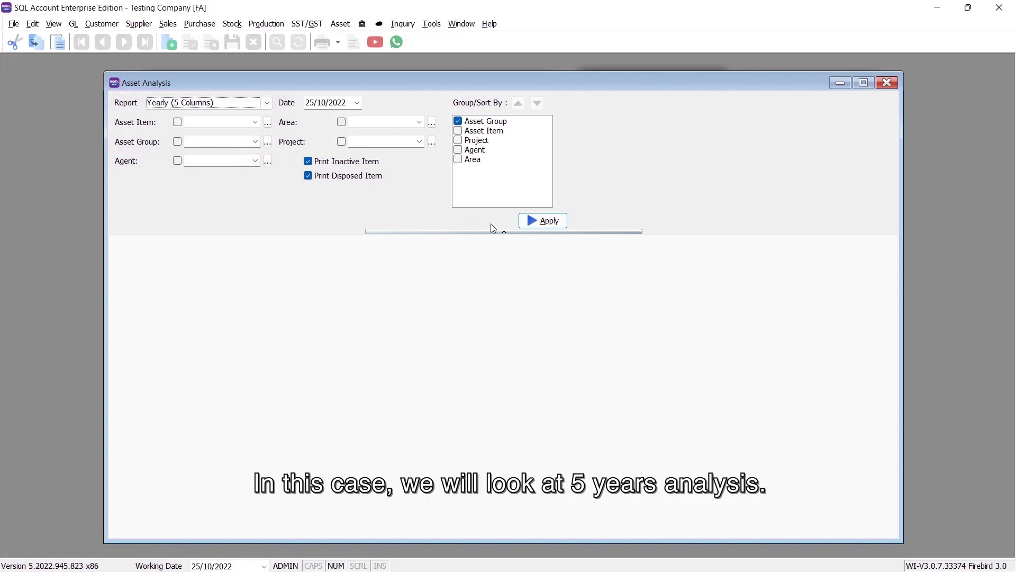
click(543, 221)
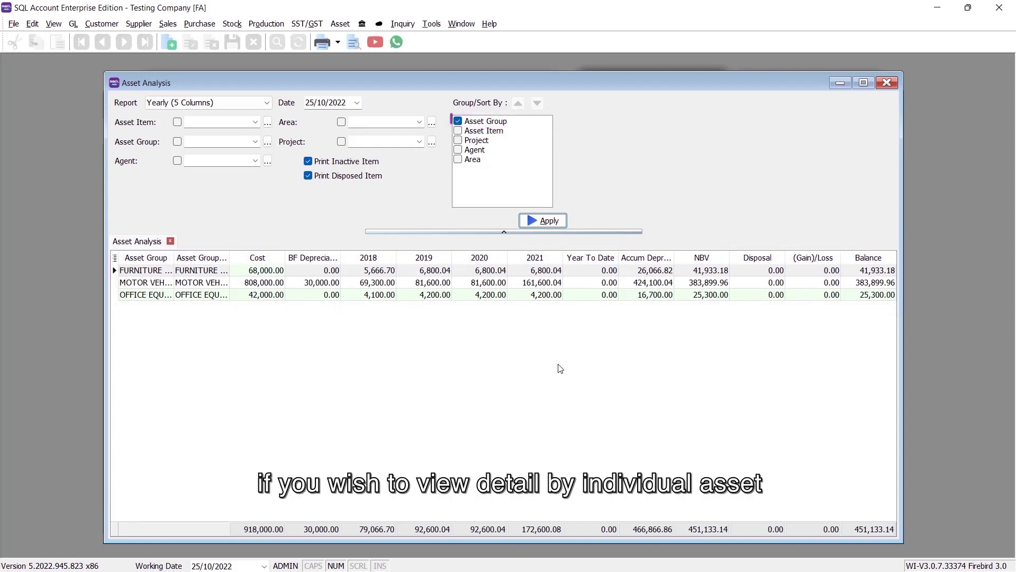
click(458, 122)
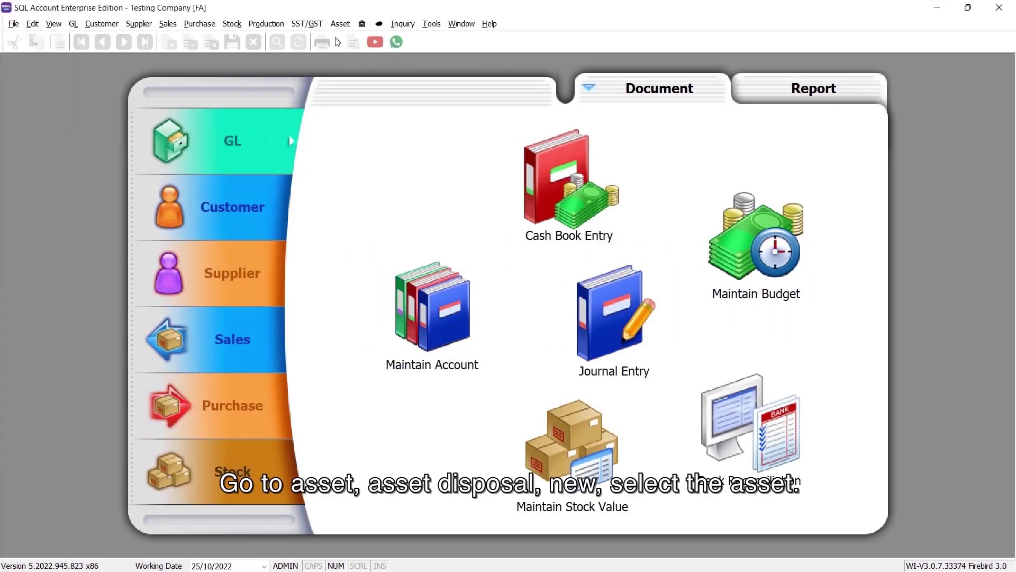
- Start a new asset disposal record for asset MV-WA1552
click(340, 24)
click(372, 102)
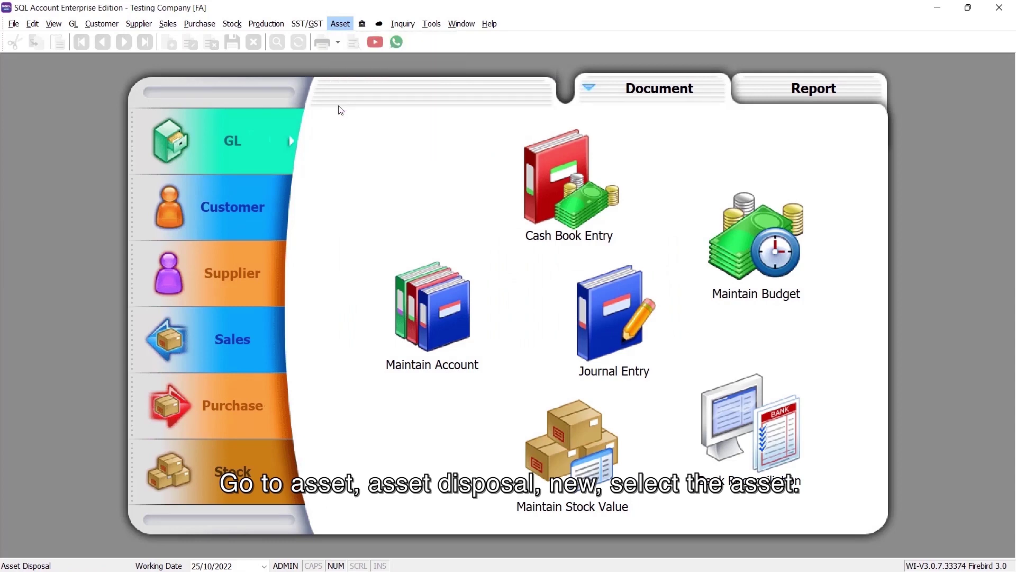
click(874, 100)
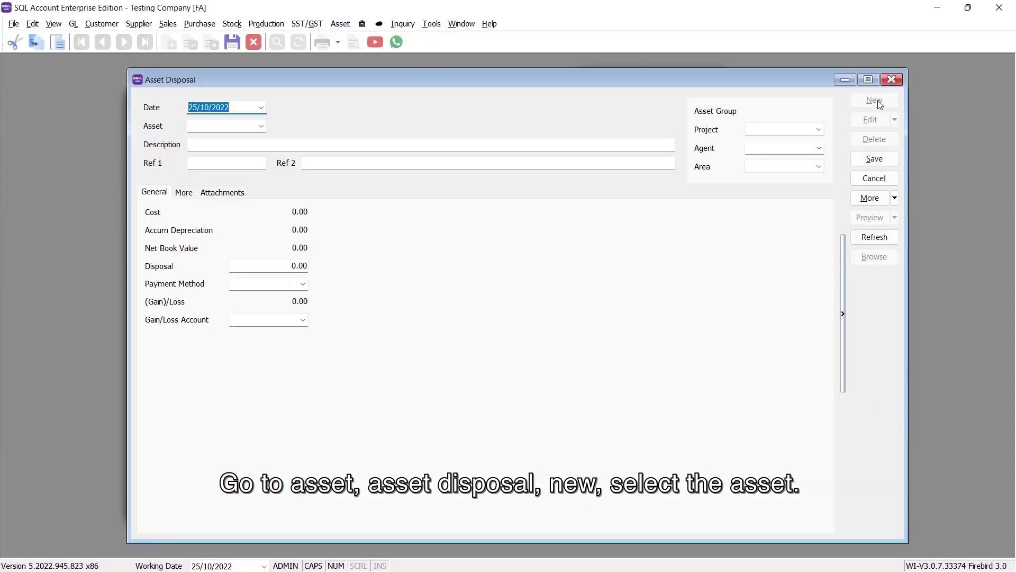
click(261, 127)
click(271, 192)
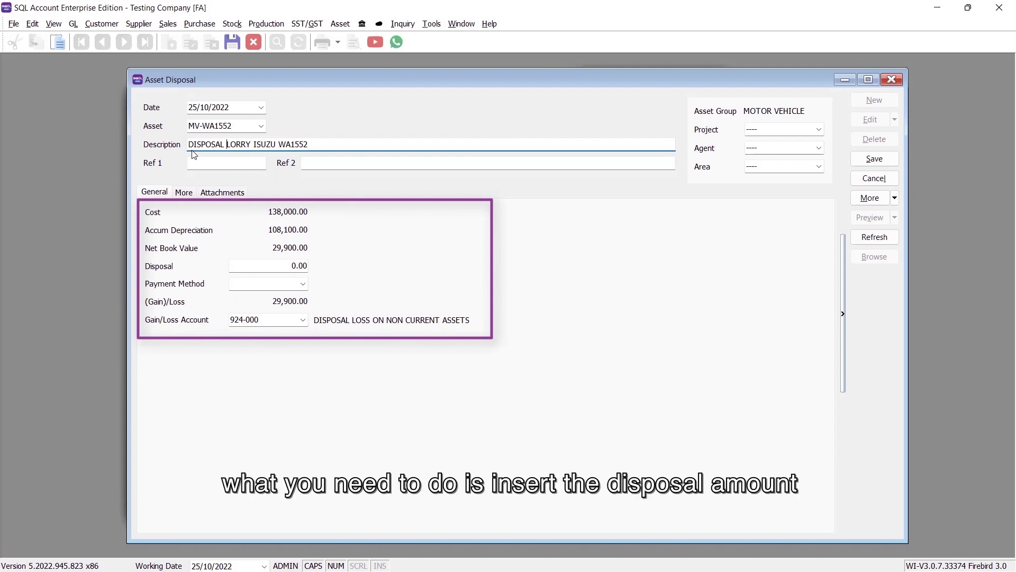
- Record 19,000.00 disposal proceeds paid into 310-001 MAYBANK and save, showing a 10,900.00 loss
click(249, 269)
text(19000)
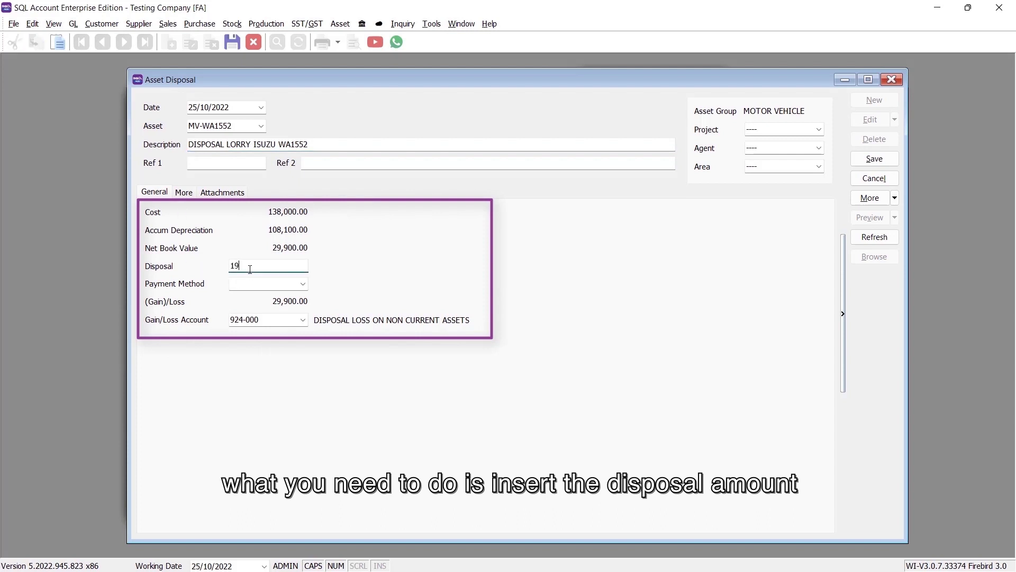
click(302, 284)
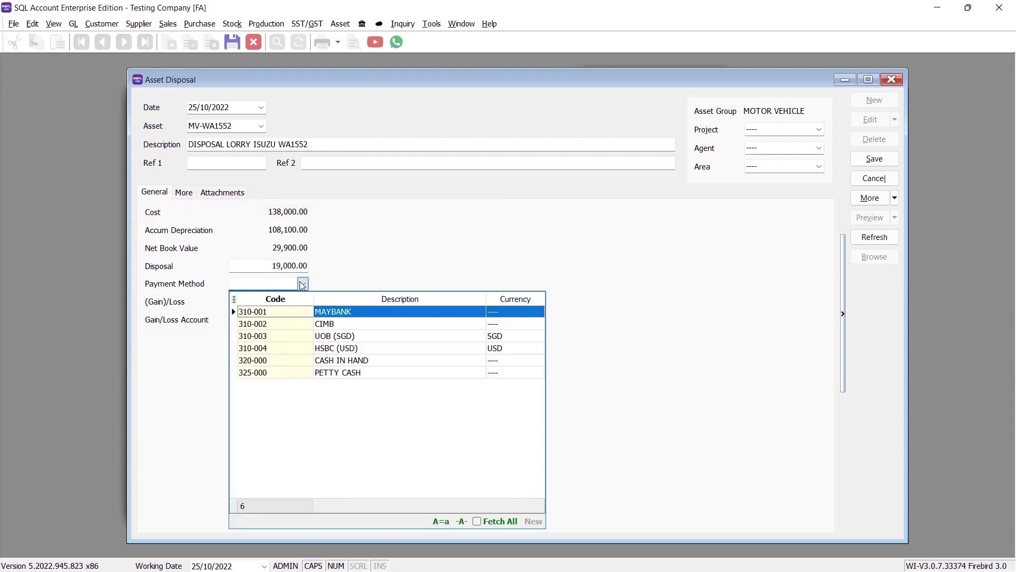
click(309, 312)
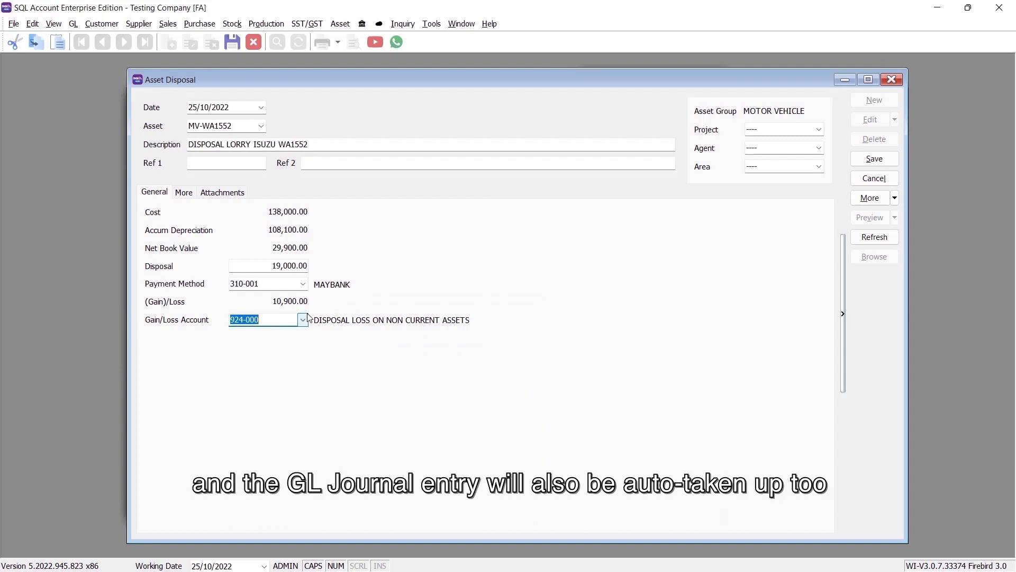
click(874, 159)
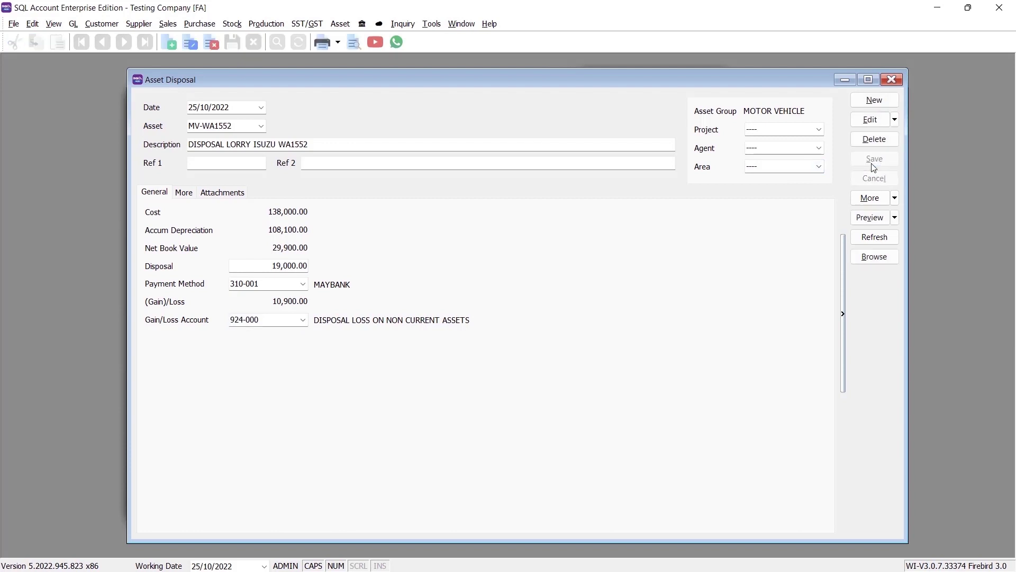
- Process and save depreciation for 01/01–31/12/2022, grouped by asset item
click(893, 79)
click(340, 22)
click(343, 73)
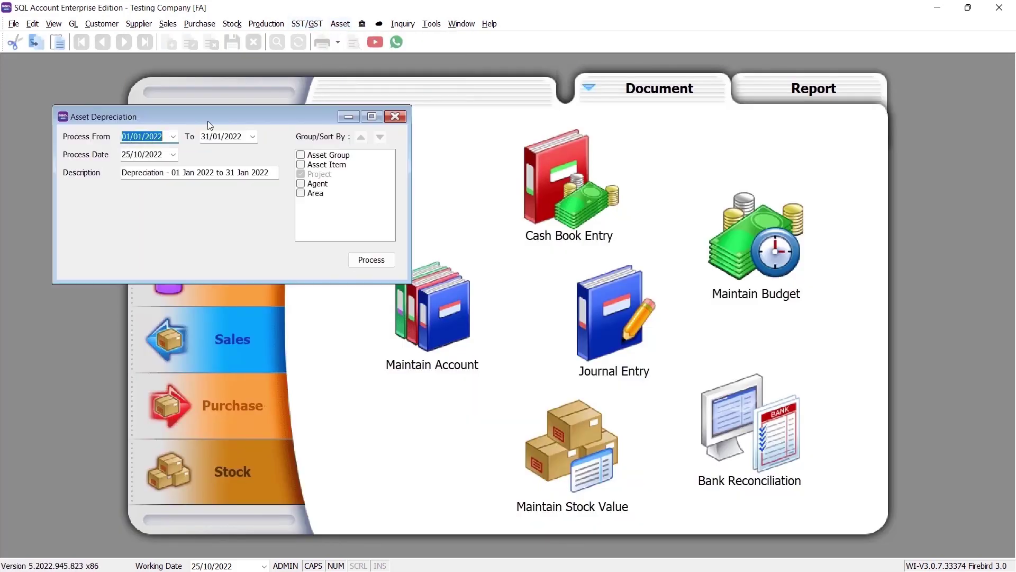
key(Tab)
text(2)
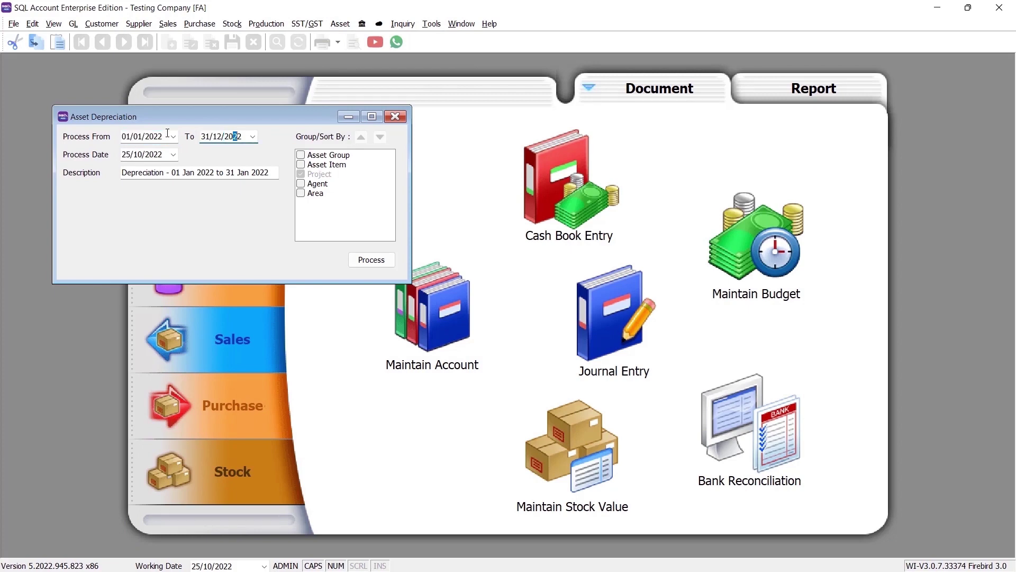
click(143, 154)
text(31122022)
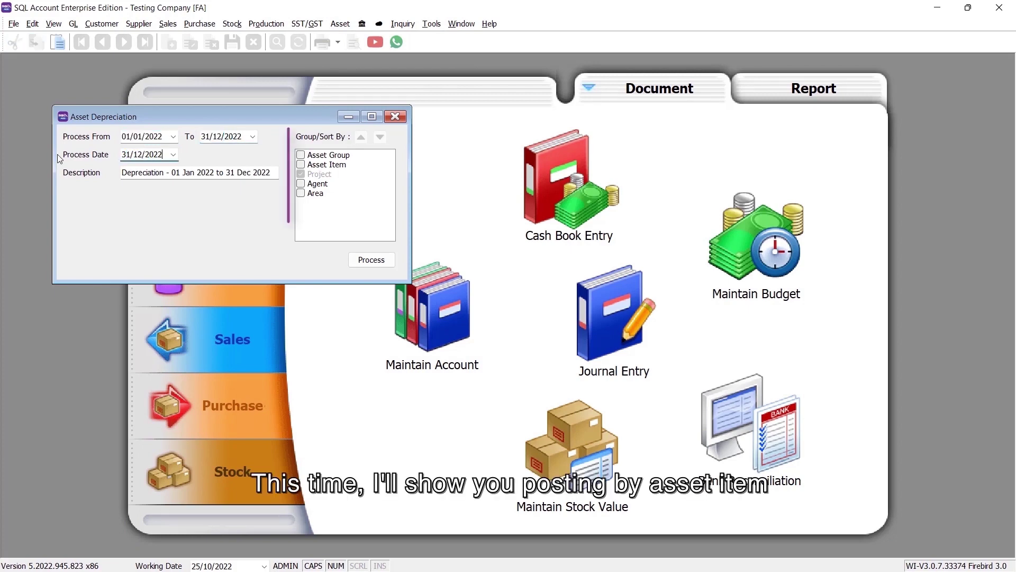
click(300, 164)
click(360, 137)
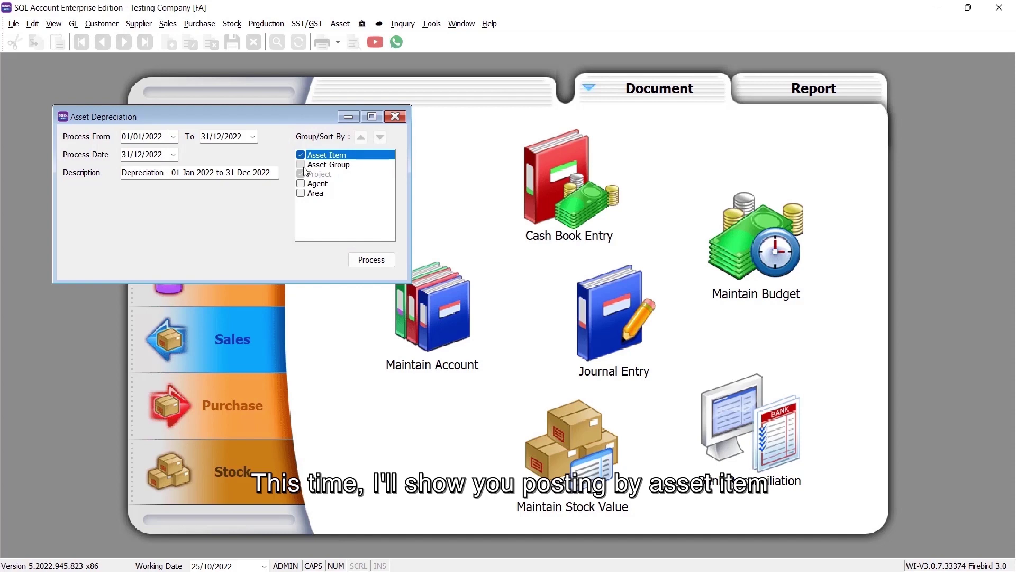
click(371, 260)
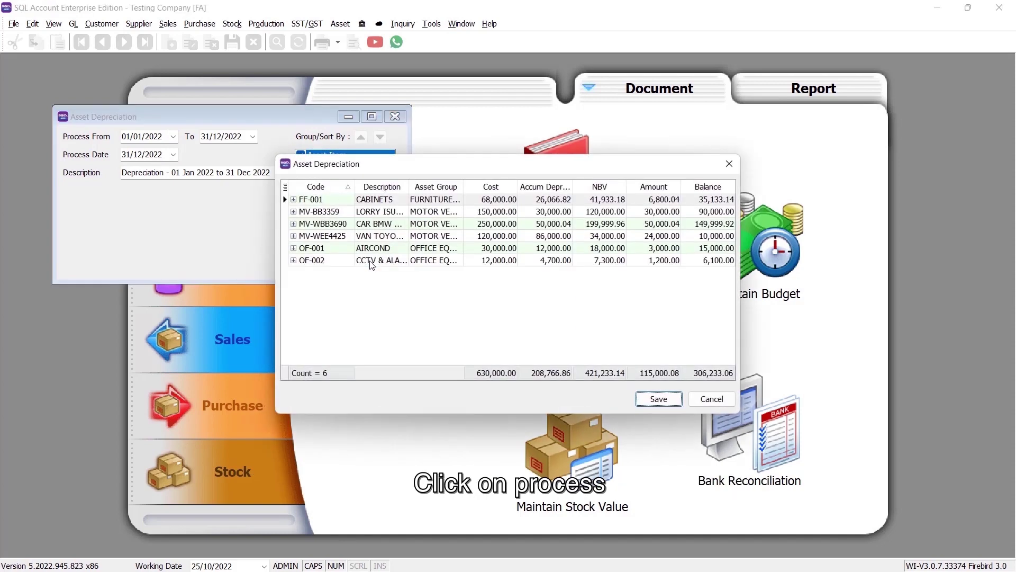
click(658, 399)
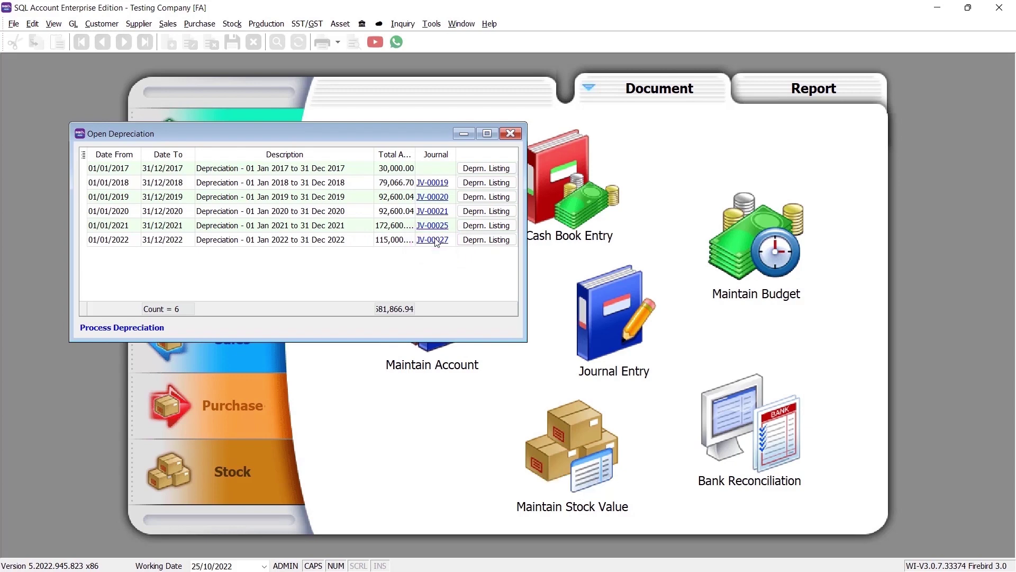
- Review journal JV-00027, then select disposal journal JV-00026 from the journal list
click(432, 240)
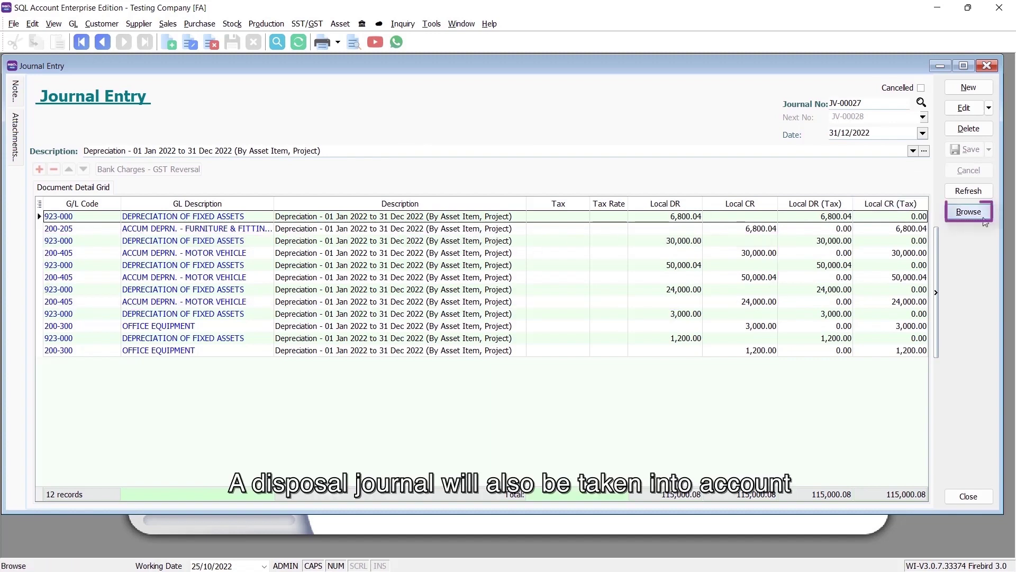
click(969, 211)
click(246, 159)
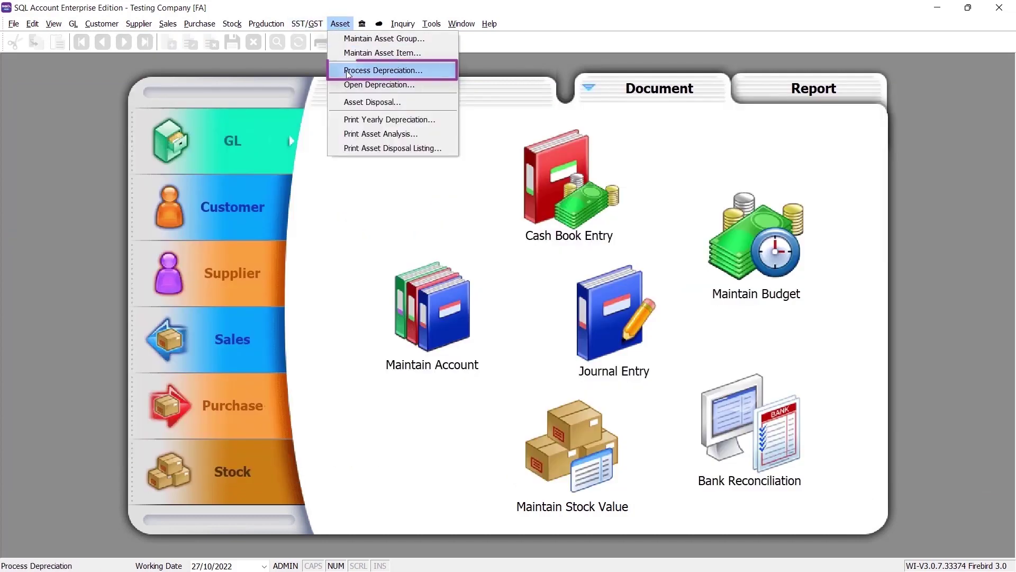
- Process and save 30,000.00 depreciation for 01/01–31/12/2017, dated 31/12/2017
click(347, 74)
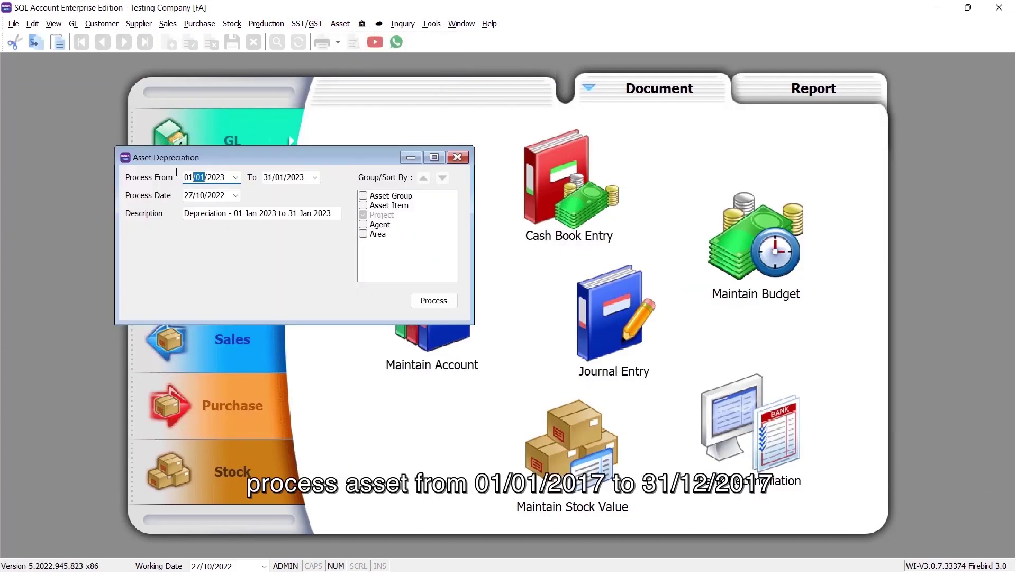
text(7)
key(Tab)
text(31122017)
key(Tab)
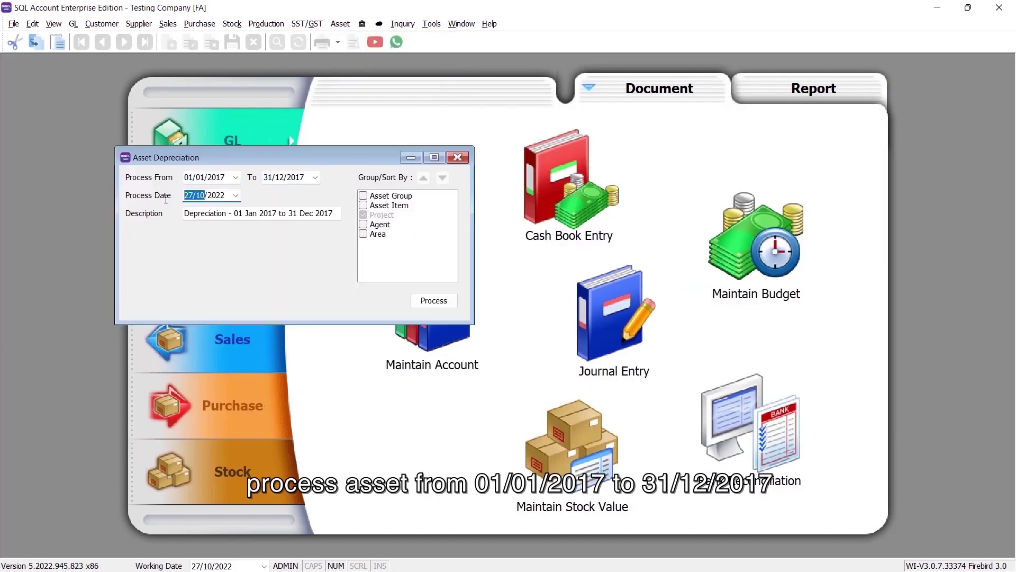
text(2017)
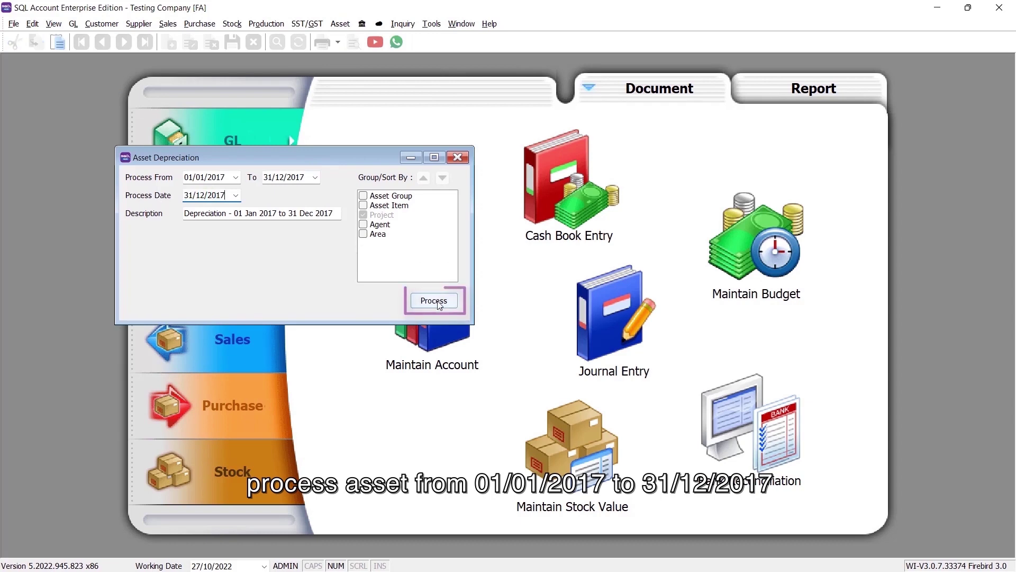
click(433, 300)
click(658, 398)
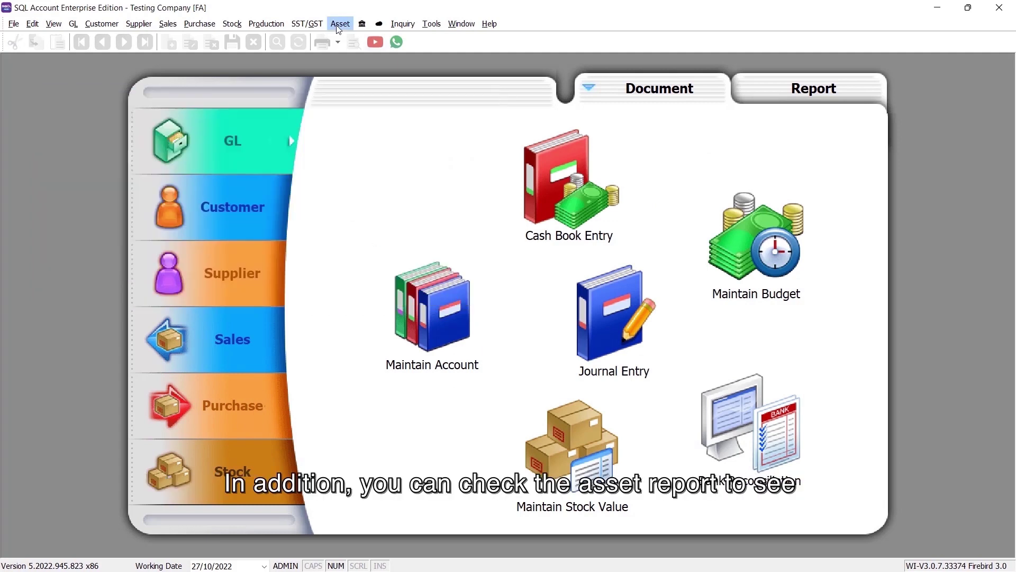
- Preview the Asset Opening vs GL Maintain Opening Balance report, showing zero out-of-balance on 180,000.00 totals
click(340, 24)
click(373, 50)
click(354, 44)
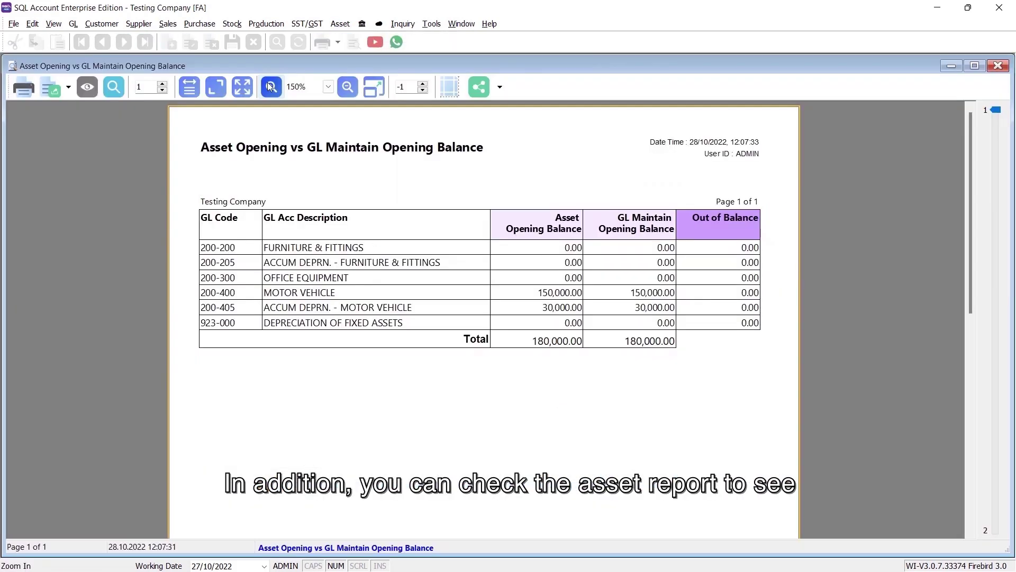